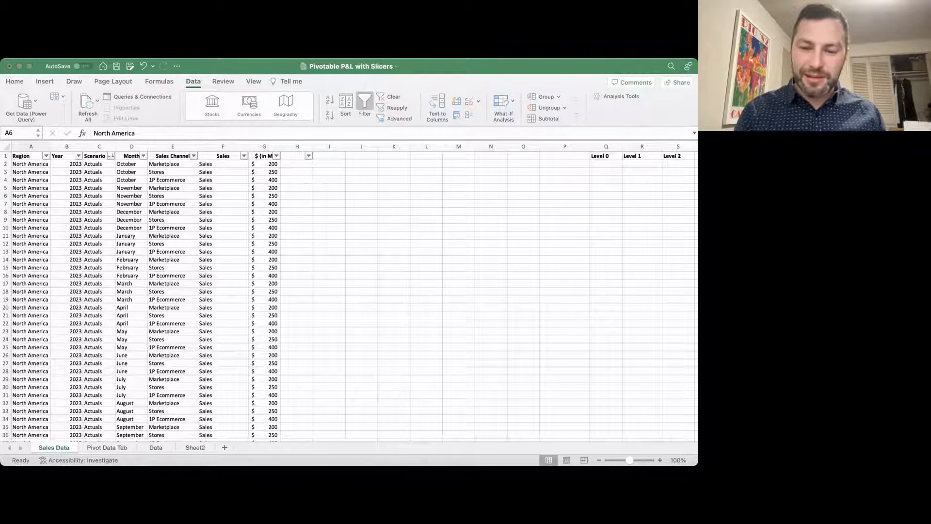
# Review each column of the sales data in turn, from Region, Year and Scenario through to $ (in M)
pyautogui.press('super+Tab')
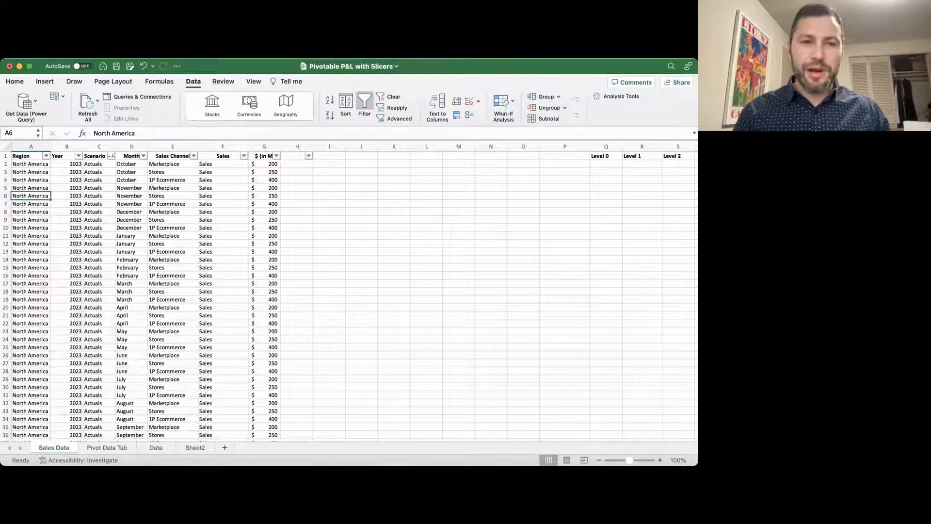
pyautogui.press('Up')
pyautogui.press('Up')
pyautogui.press('Up')
pyautogui.press('Up')
pyautogui.press('Up')
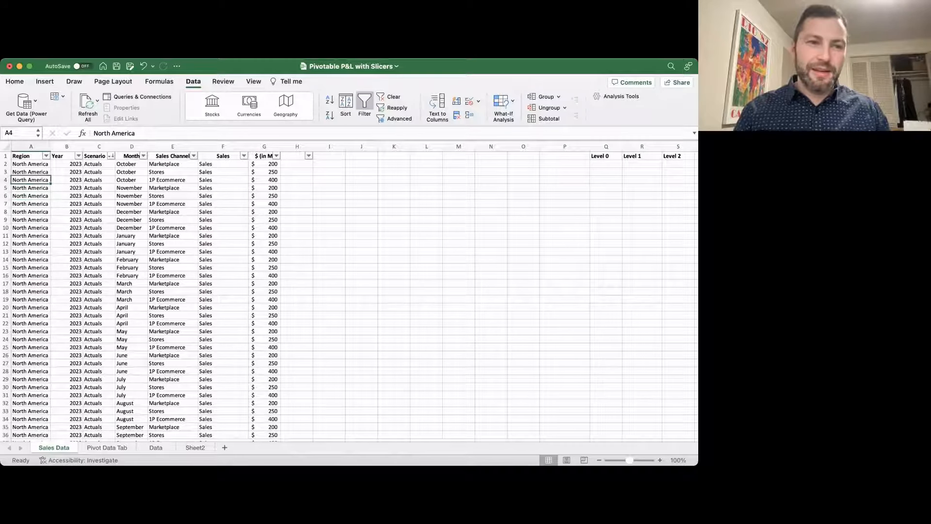
pyautogui.press('super+shift+Down')
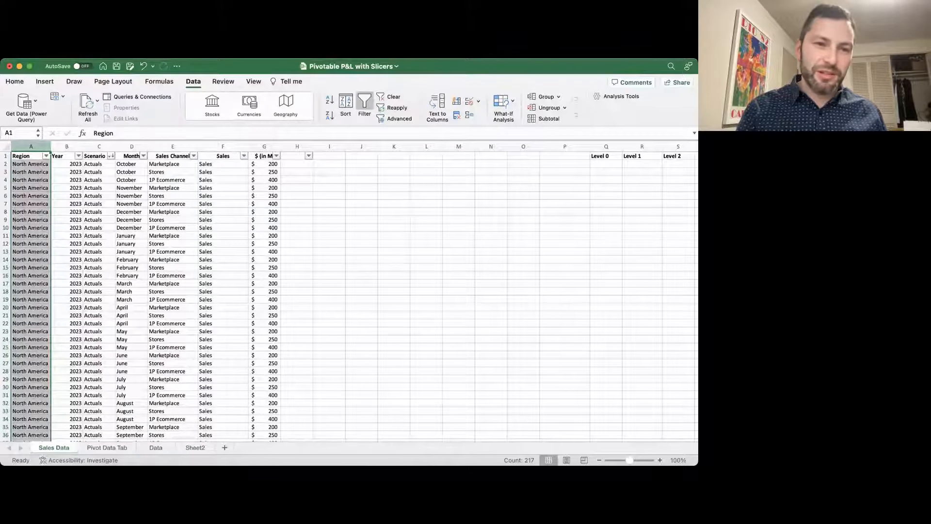
pyautogui.press('Right')
pyautogui.press('super+shift+Down')
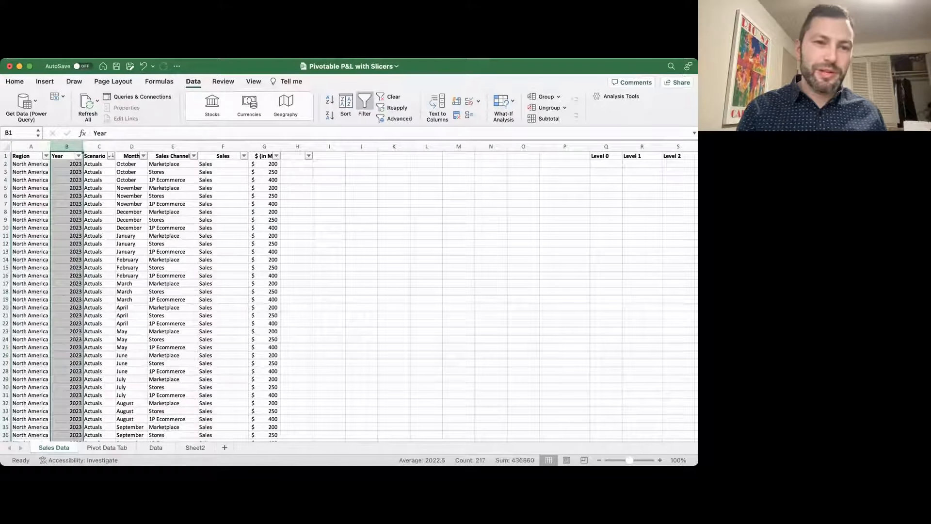
pyautogui.press('Right')
pyautogui.press('super+shift+Down')
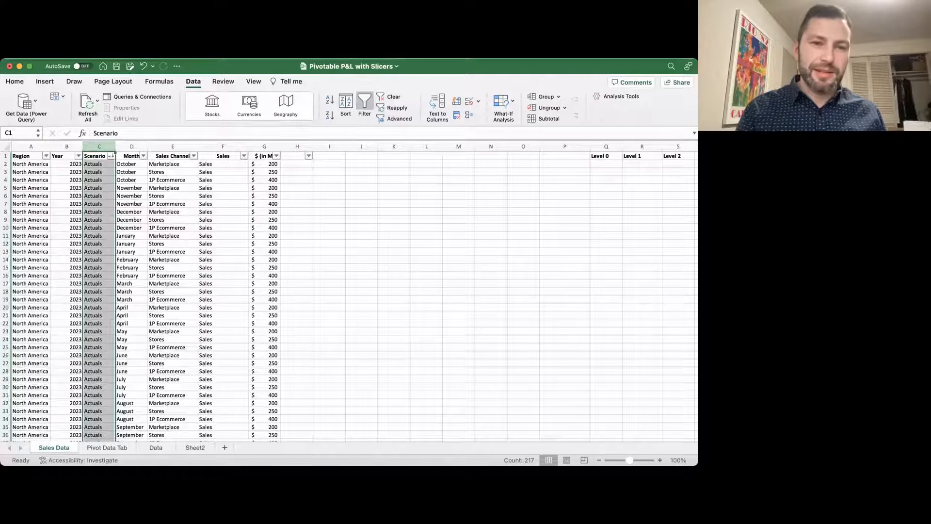
pyautogui.press('Right')
pyautogui.press('super+shift+Down')
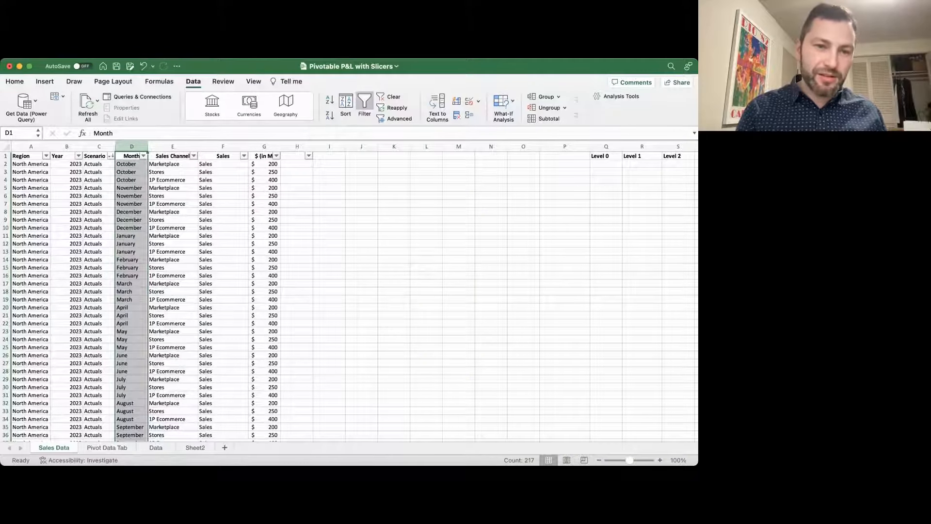
pyautogui.press('Right')
pyautogui.press('super+shift+Down')
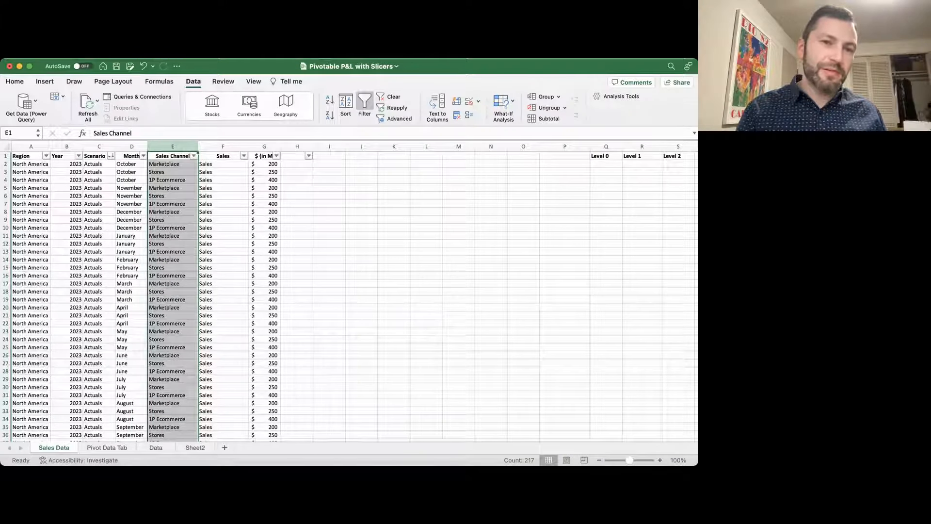
pyautogui.press('Right')
pyautogui.press('super+shift+Down')
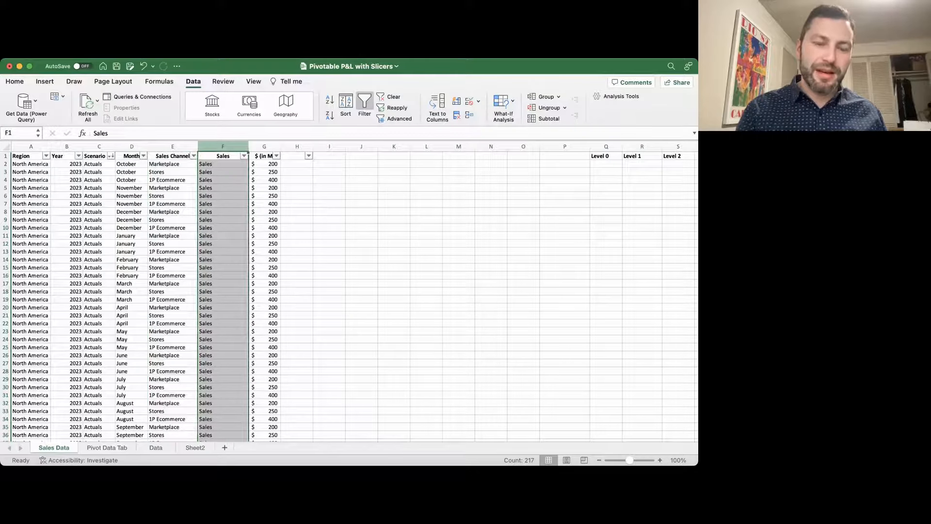
pyautogui.press('Right')
pyautogui.press('super+shift+Down')
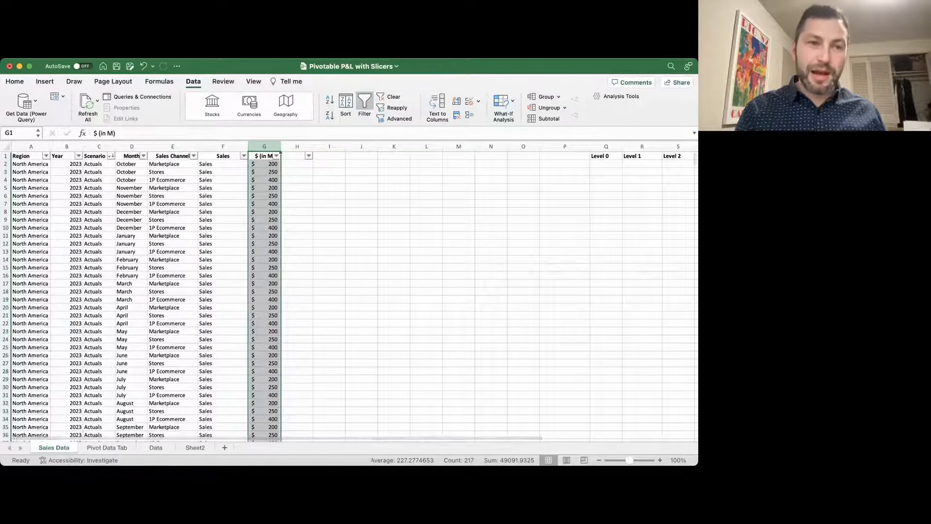
# Insert a pivot table on a new worksheet, using columns A through G of the sales data as its source
pyautogui.press('super+Left')
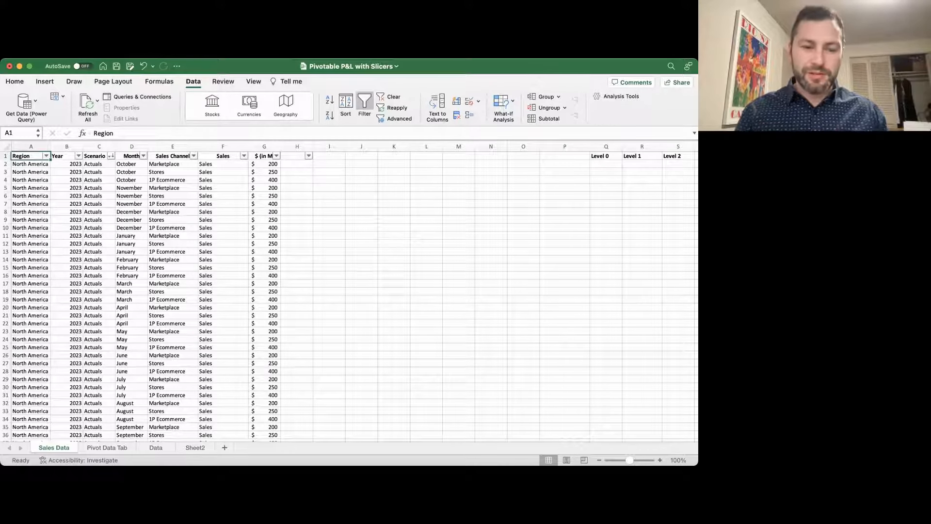
pyautogui.press('super+shift+Right')
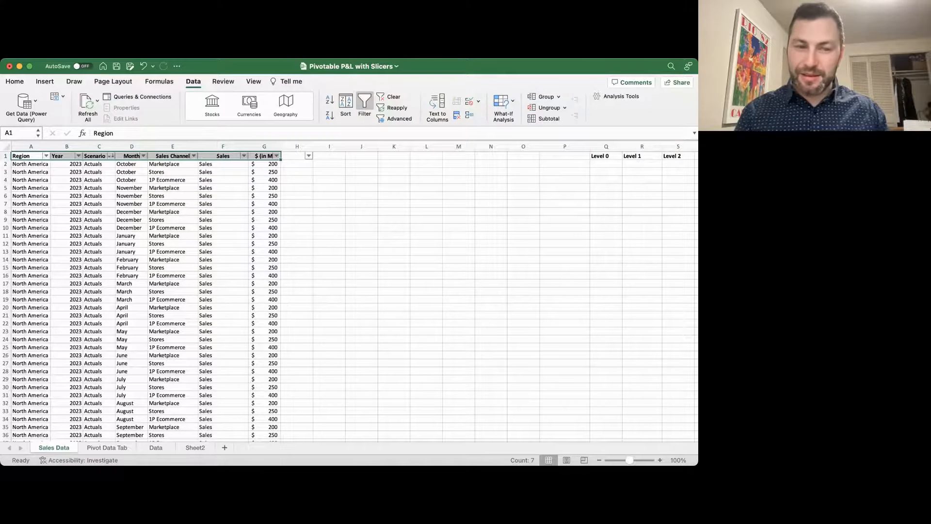
pyautogui.press('super+shift+Down')
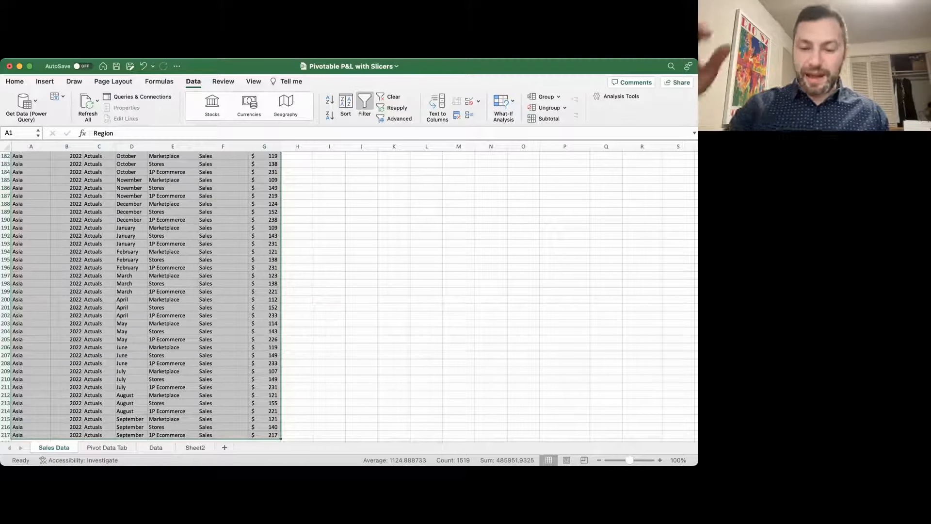
pyautogui.scroll(-4, 349, 296)
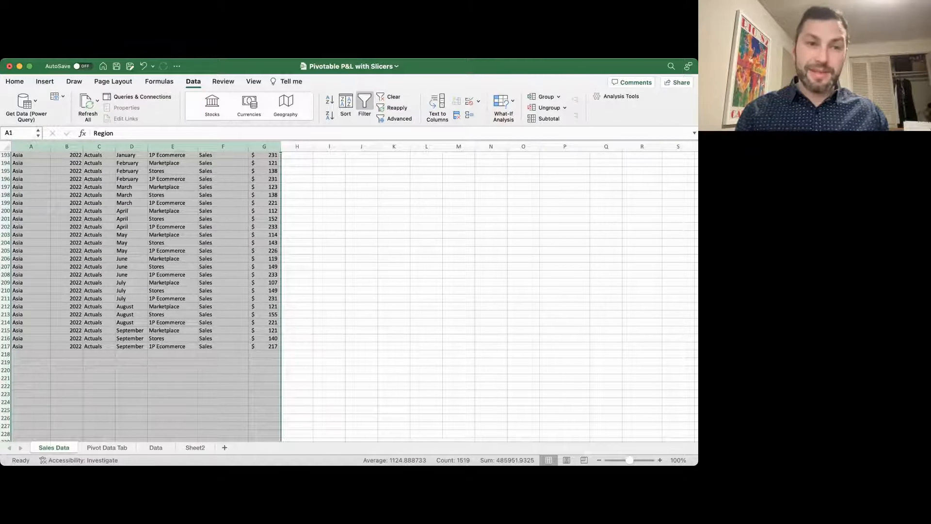
pyautogui.click(45, 82)
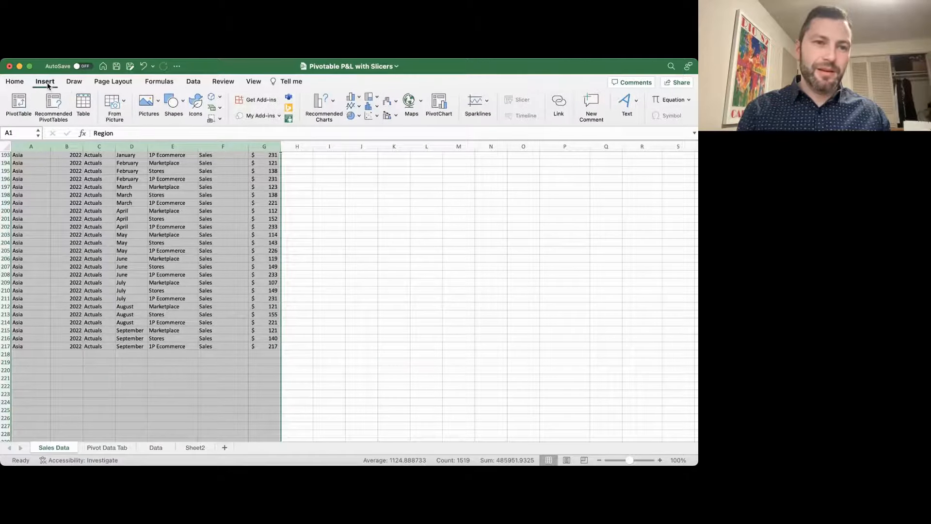
pyautogui.click(23, 103)
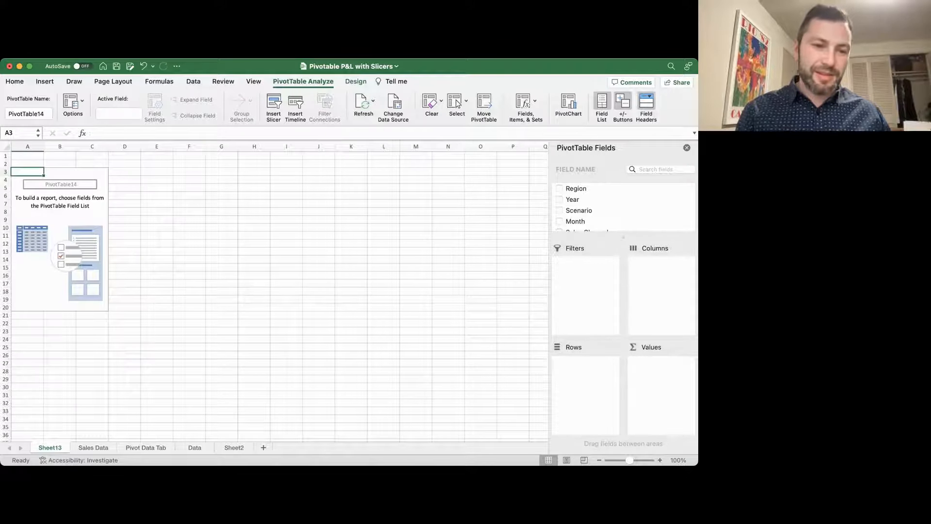
# Rename the new pivot table worksheet as Sales Pivot
pyautogui.doubleClick(50, 447)
pyautogui.write('Sale')
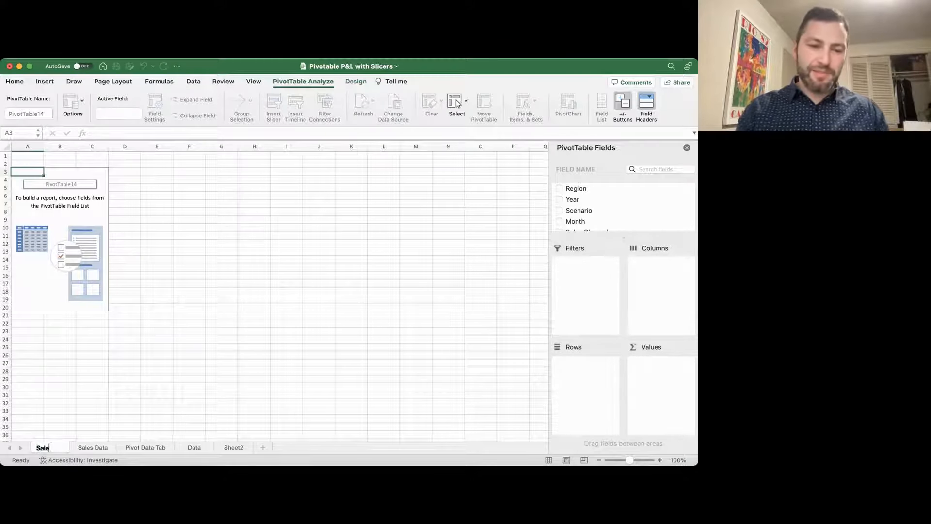
pyautogui.write(' Pivot')
pyautogui.press('BackSpace')
pyautogui.press('BackSpace')
pyautogui.press('BackSpace')
pyautogui.press('BackSpace')
pyautogui.press('BackSpace')
pyautogui.press('BackSpace')
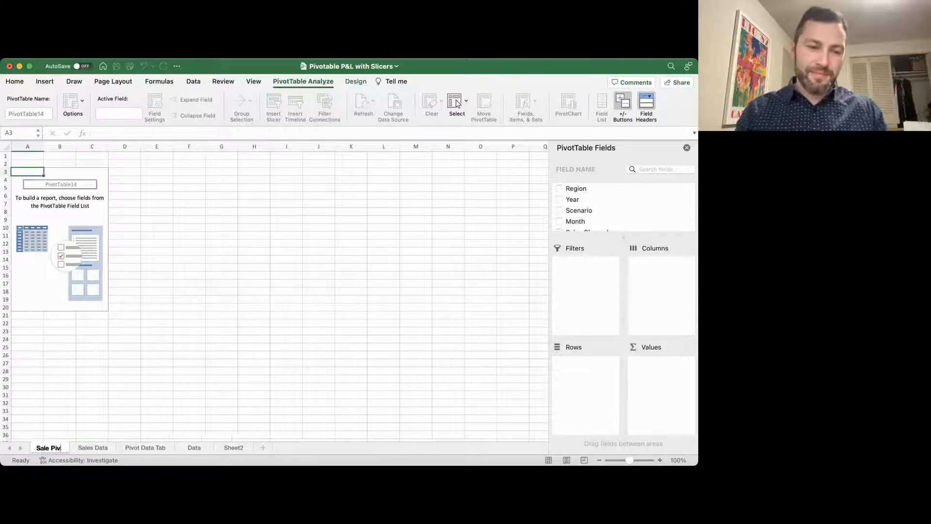
pyautogui.write('s Pivot')
pyautogui.press('Return')
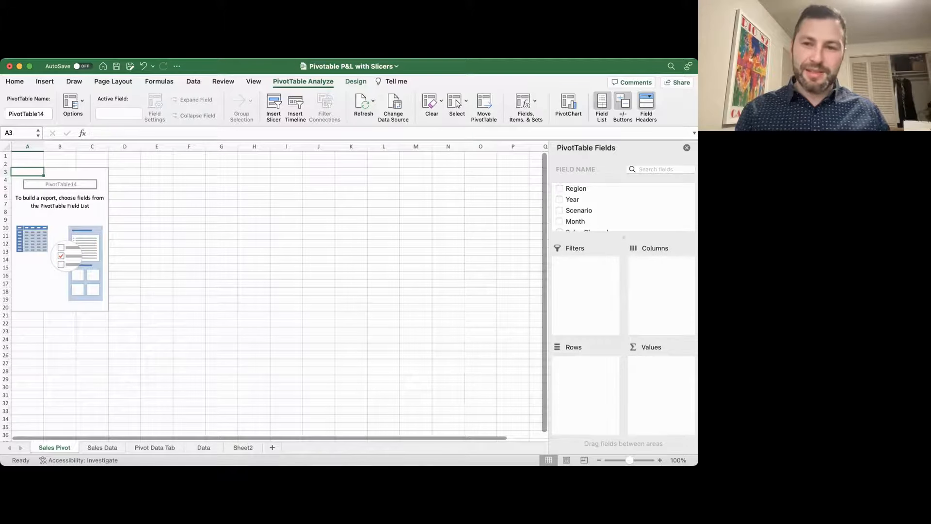
# Check the Region, Year, Scenario and Month headers on the Sales Data sheet and return to the Sales Pivot sheet
pyautogui.click(102, 447)
pyautogui.click(66, 187)
pyautogui.press('super+Up')
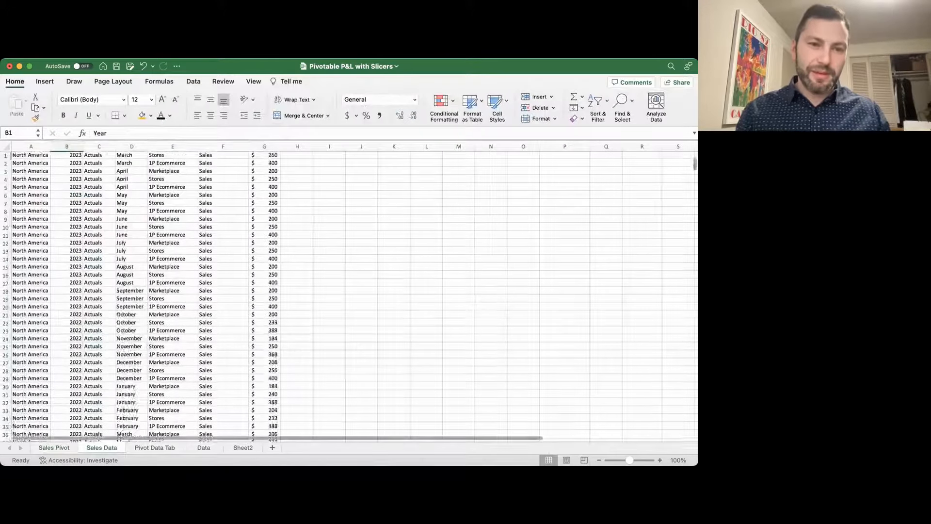
pyautogui.press('Left')
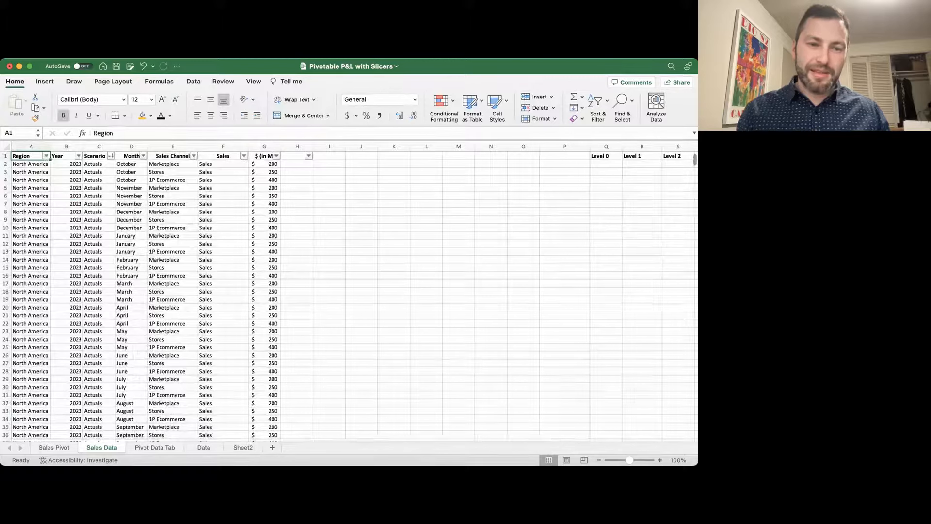
pyautogui.press('Right')
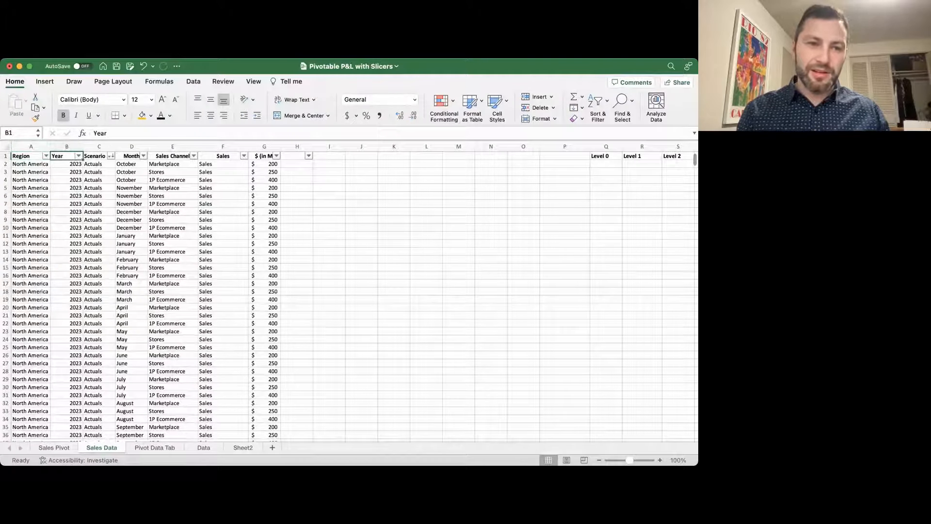
pyautogui.press('Right')
pyautogui.press('Right')
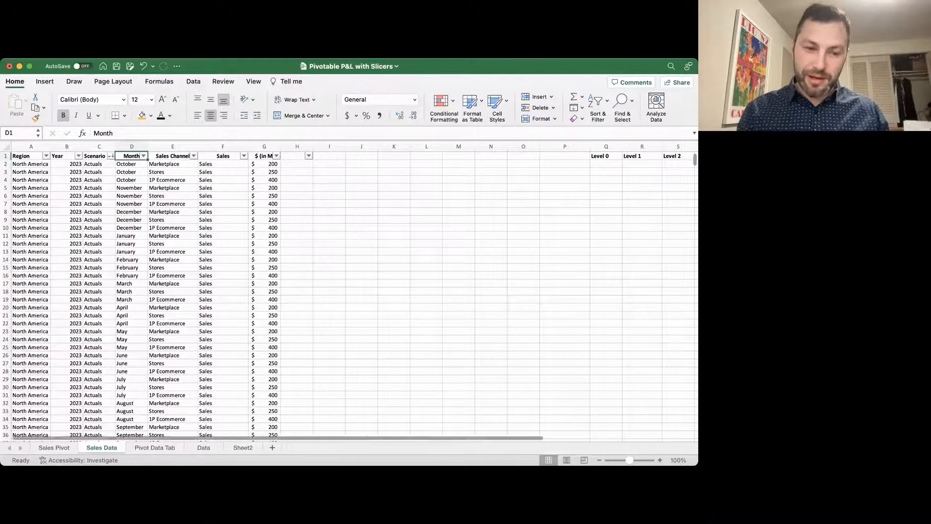
pyautogui.hotkey('ctrl', 'pageup')
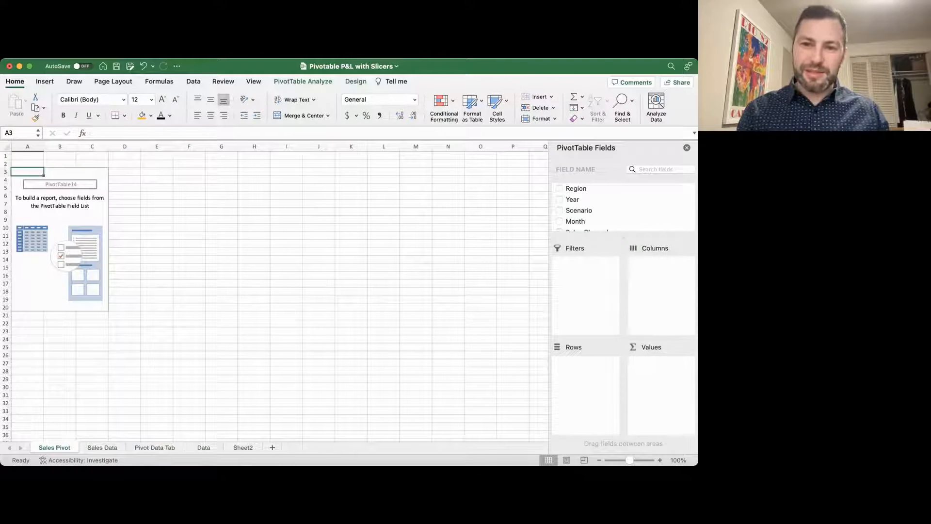
# Add Region to the pivot table's rows and filter out the (blank) item
pyautogui.scroll(-3, 624, 206)
pyautogui.scroll(3, 623, 206)
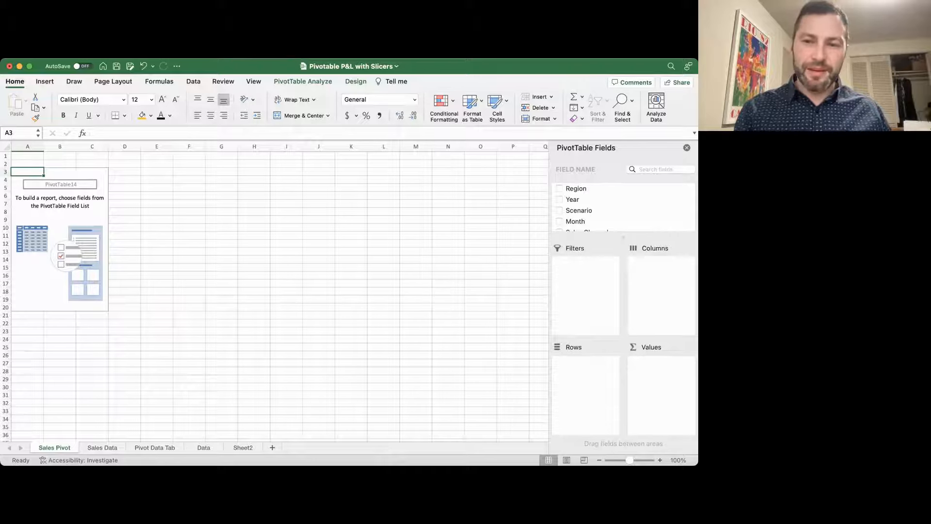
pyautogui.moveTo(576, 189); pyautogui.dragTo(585, 379)
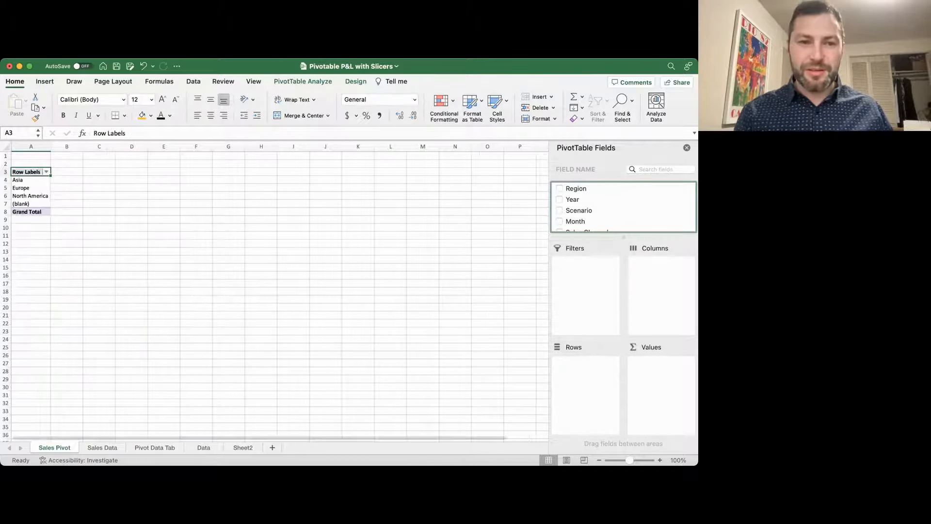
pyautogui.click(30, 203)
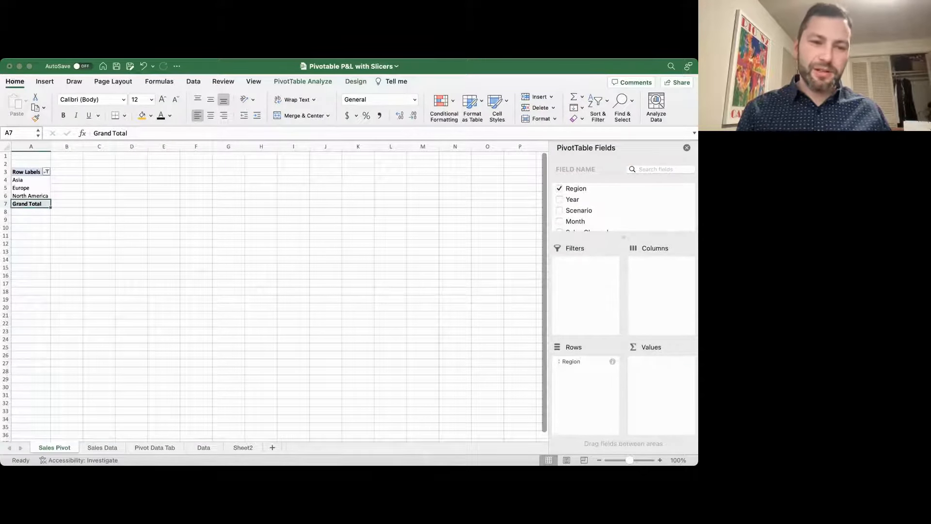
pyautogui.click(21, 186)
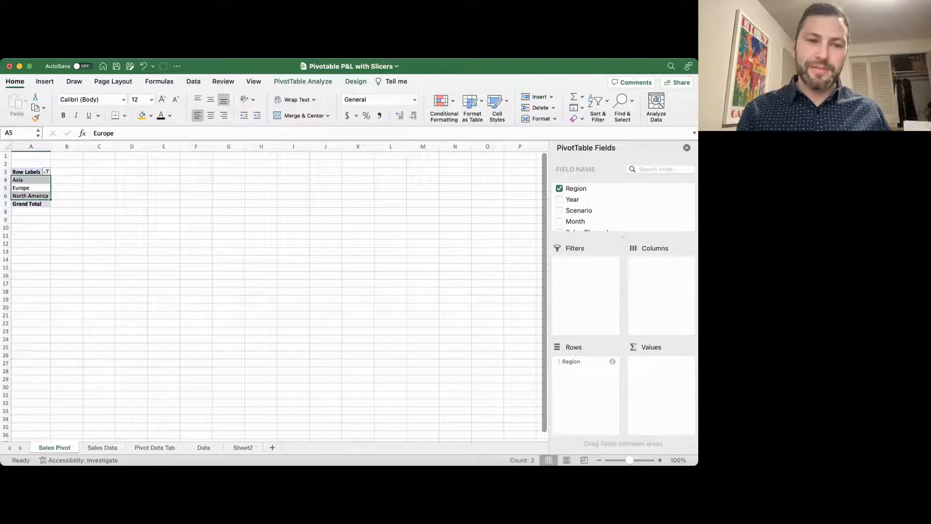
# Add $ (in M) to the pivot table's values as a sum and apply the comma number format to all the amounts
pyautogui.scroll(-3, 623, 206)
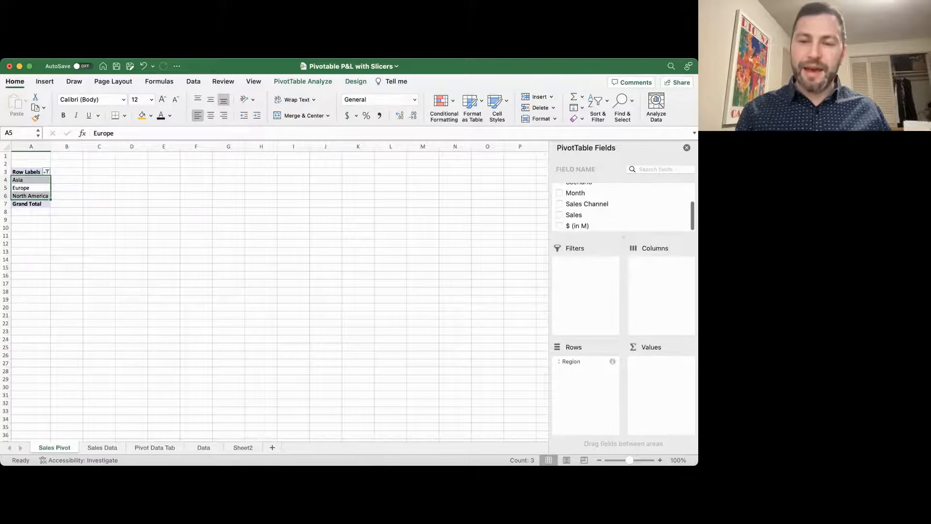
pyautogui.moveTo(577, 226); pyautogui.dragTo(660, 388)
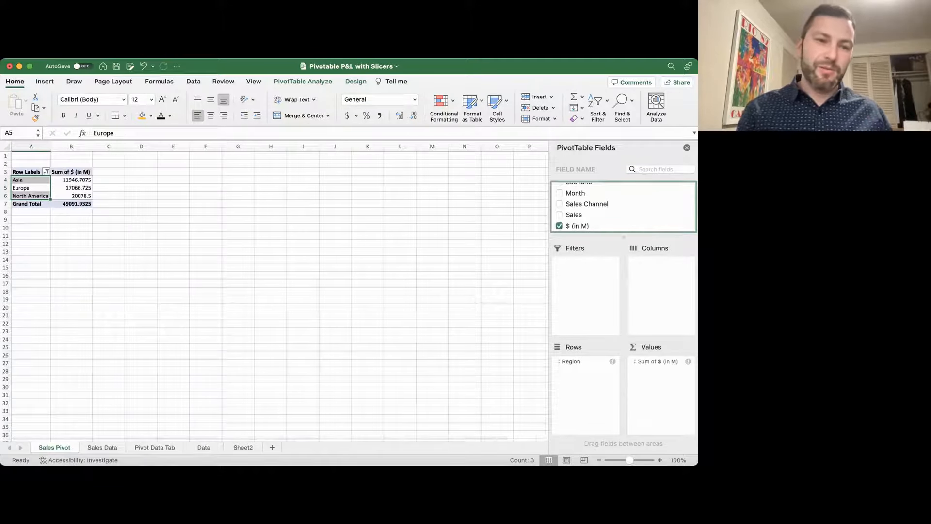
pyautogui.moveTo(72, 180); pyautogui.dragTo(71, 204)
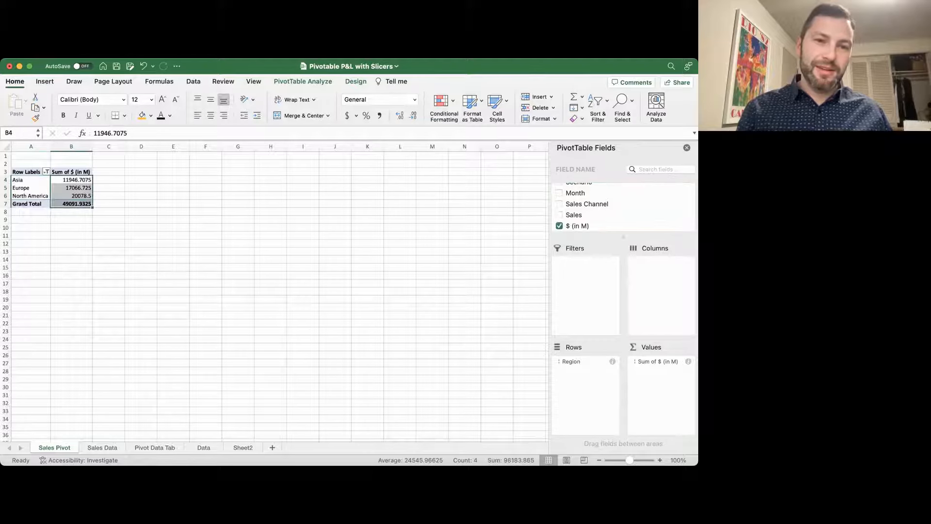
pyautogui.click(412, 116)
pyautogui.click(379, 116)
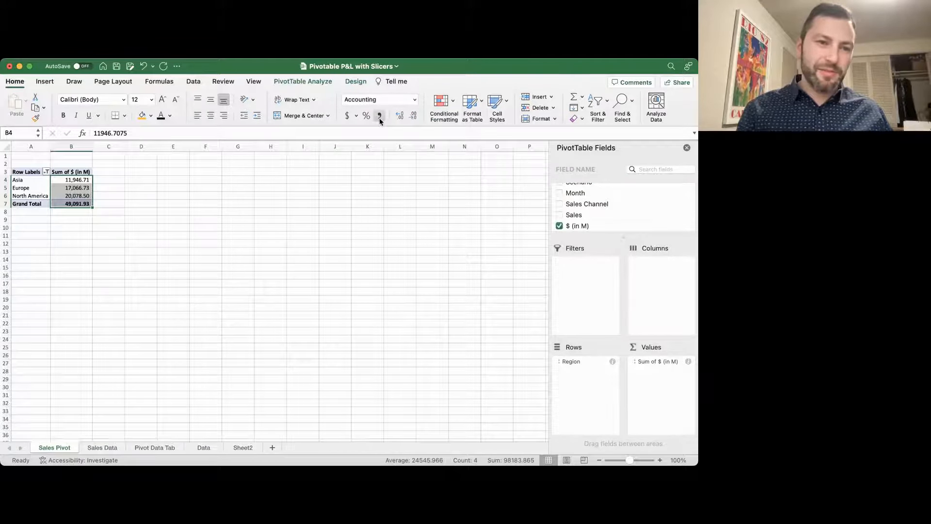
pyautogui.click(31, 180)
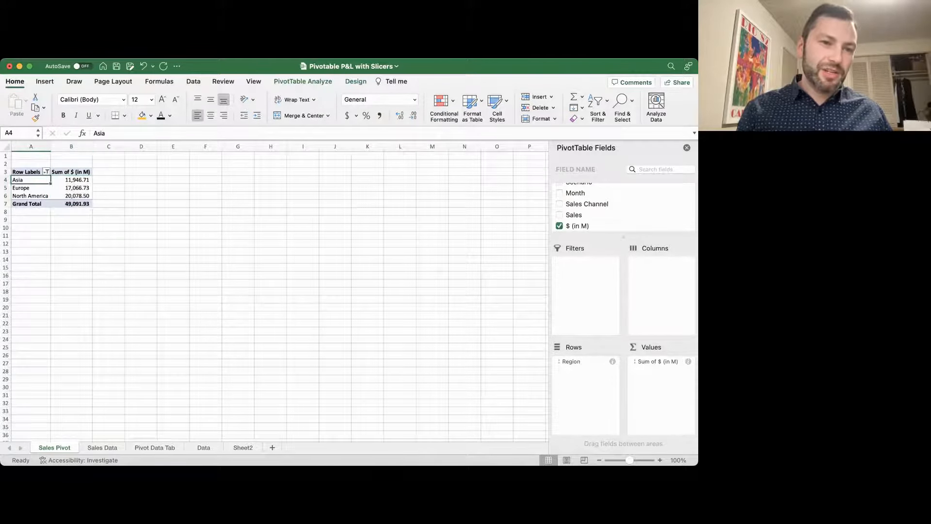
pyautogui.click(31, 188)
pyautogui.click(31, 196)
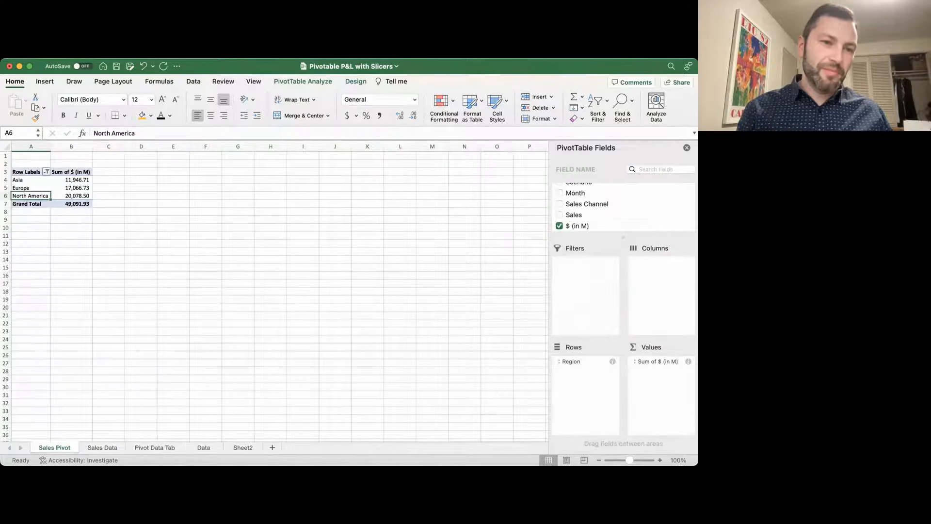
pyautogui.press('super+Tab')
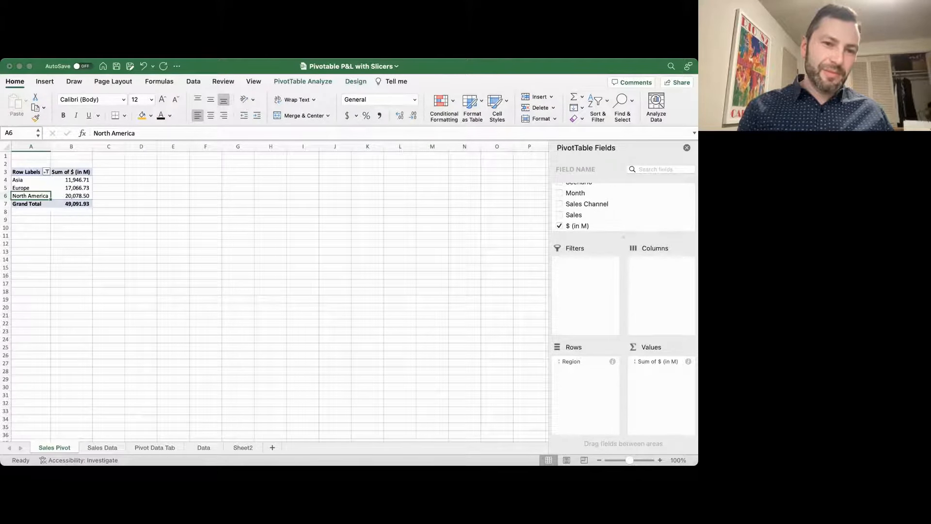
pyautogui.press('super+Tab')
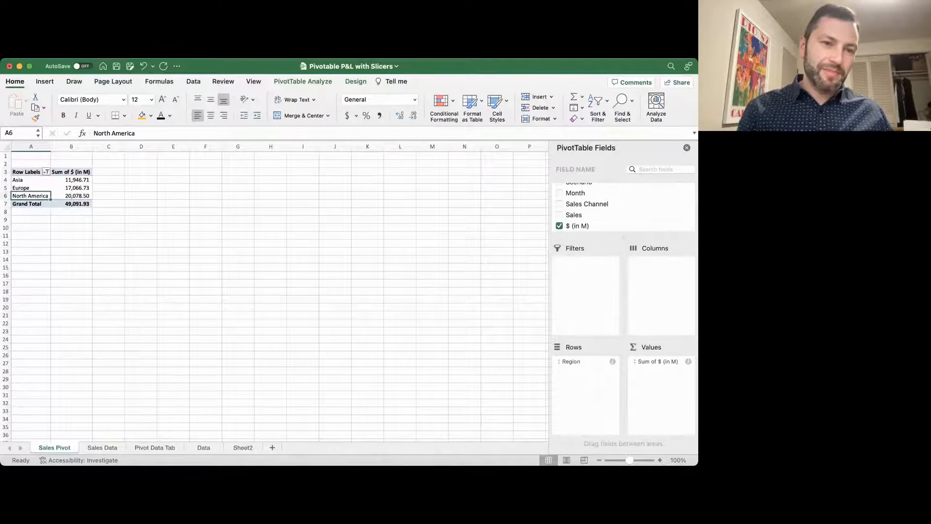
# Sort the region rows in descending order and add Year to the pivot table's columns
pyautogui.press('super+Tab')
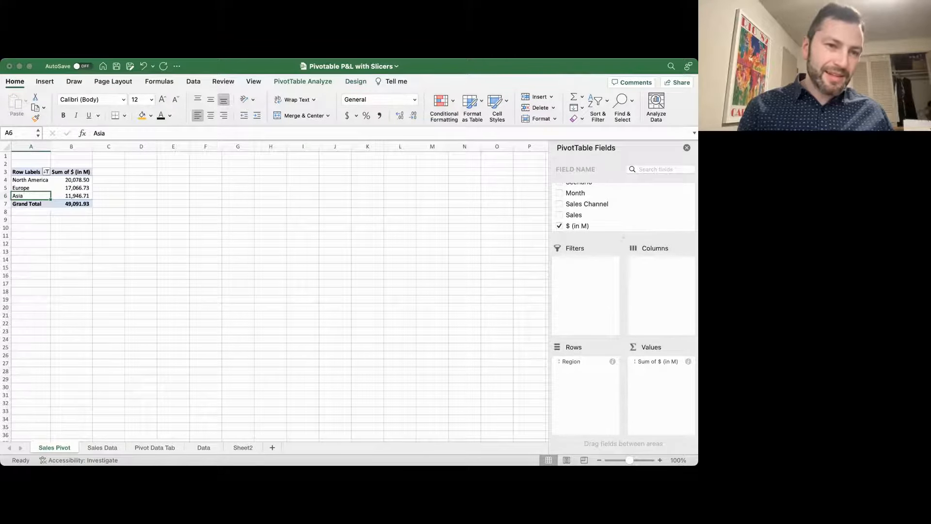
pyautogui.press('Escape')
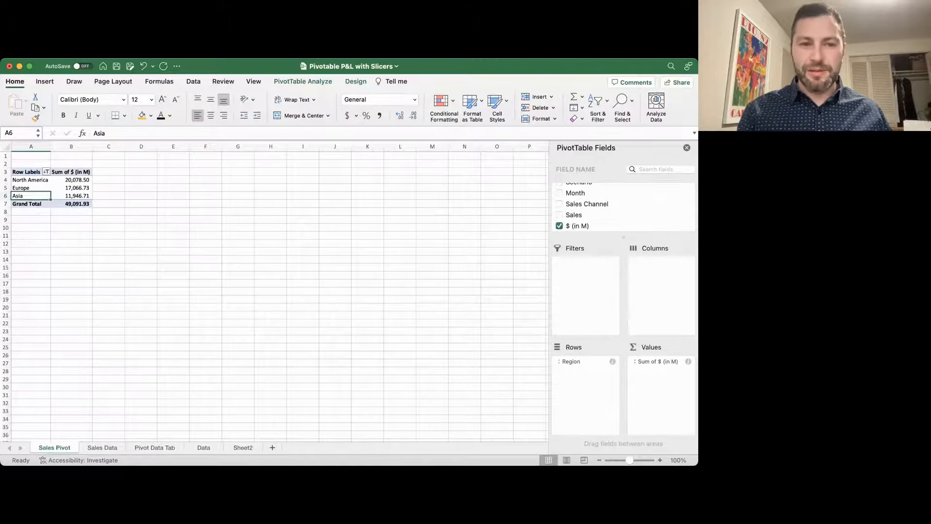
pyautogui.scroll(3, 623, 206)
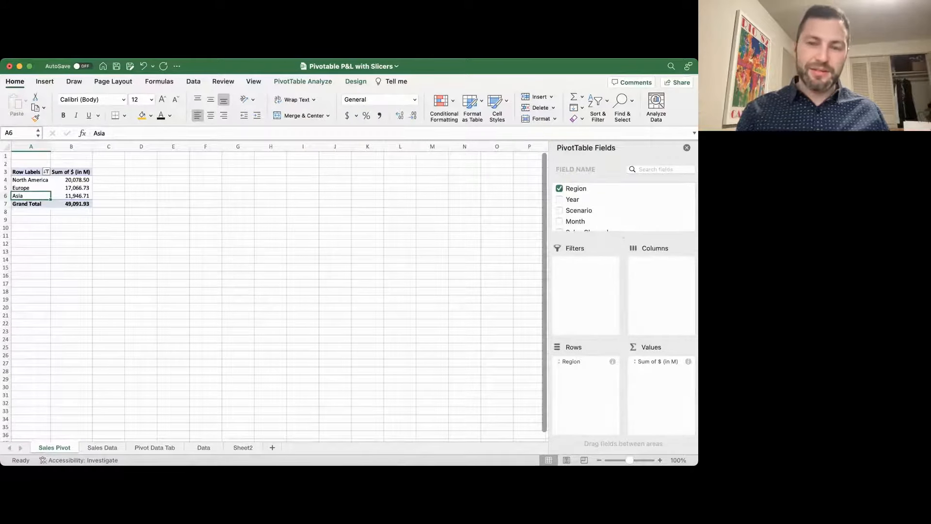
pyautogui.moveTo(573, 199); pyautogui.dragTo(660, 293)
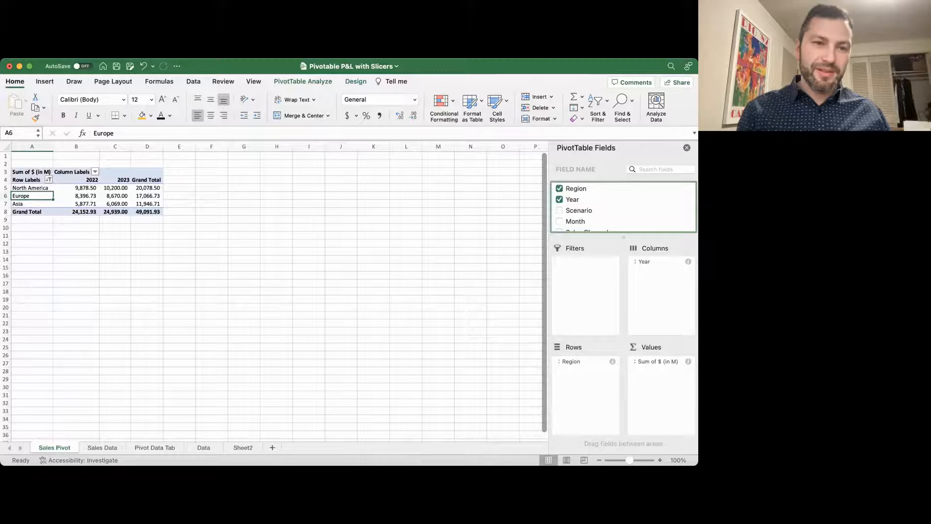
# Examine the 2022 and 2023 sales for each region and the yearly grand totals
pyautogui.click(32, 188)
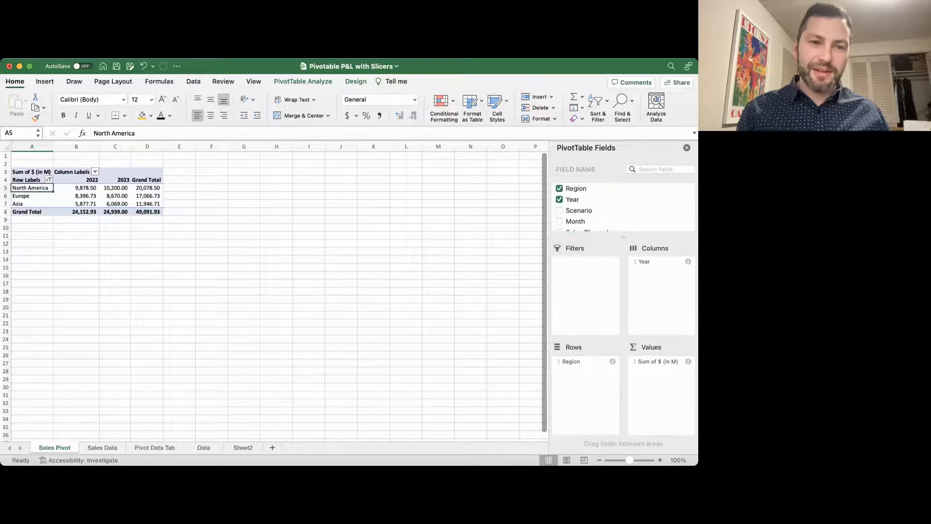
pyautogui.click(32, 195)
pyautogui.click(32, 203)
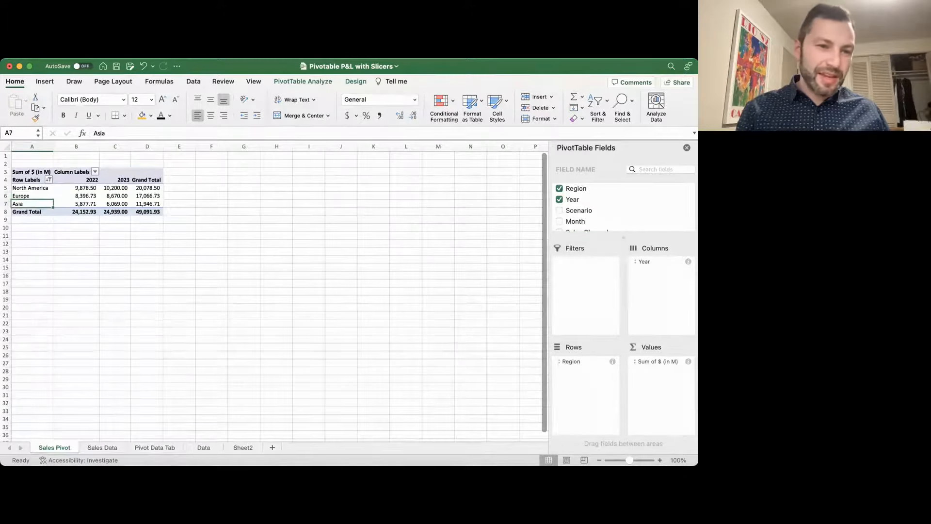
pyautogui.click(77, 187)
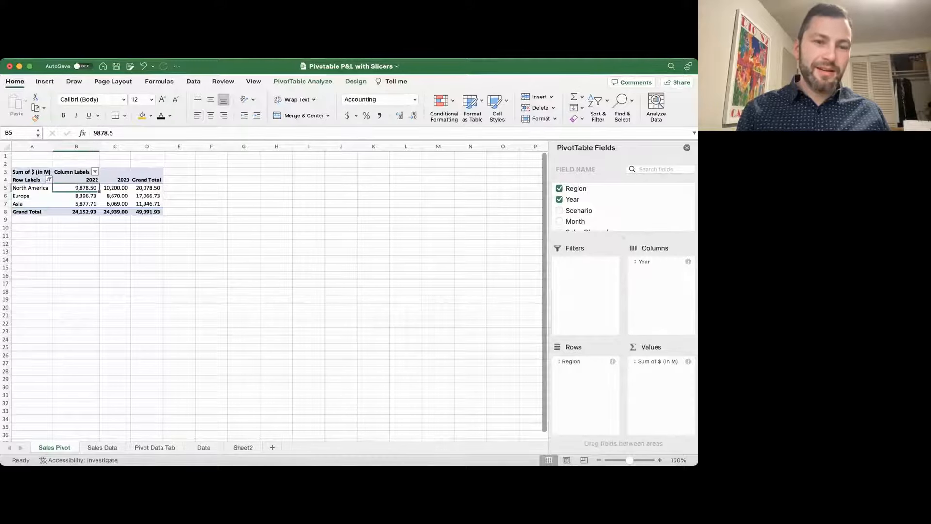
pyautogui.moveTo(76, 180); pyautogui.dragTo(77, 212)
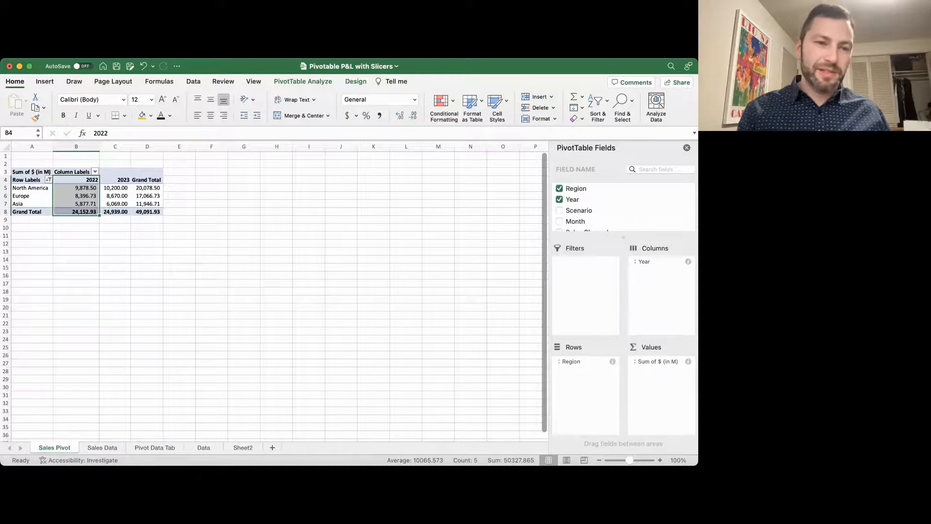
pyautogui.click(115, 212)
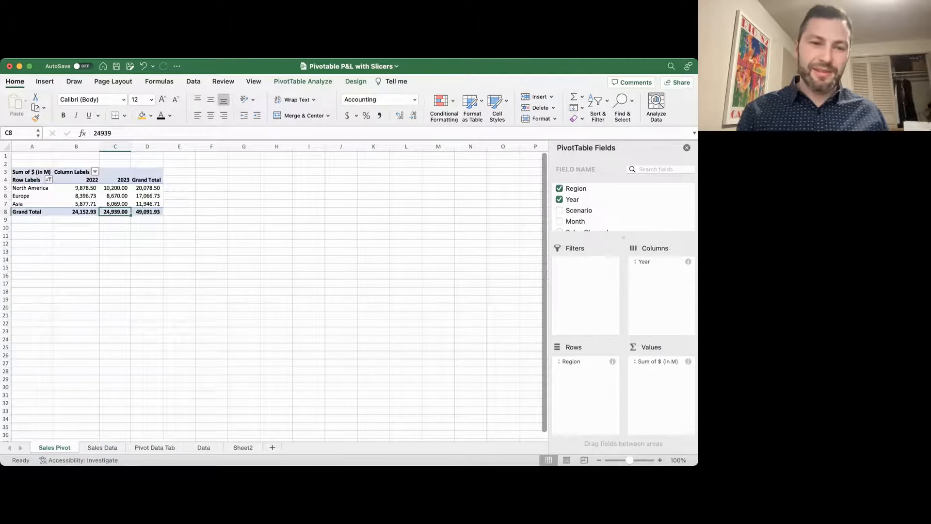
# Add Month to the pivot table's filters and filter the amounts to March only
pyautogui.scroll(-3, 624, 206)
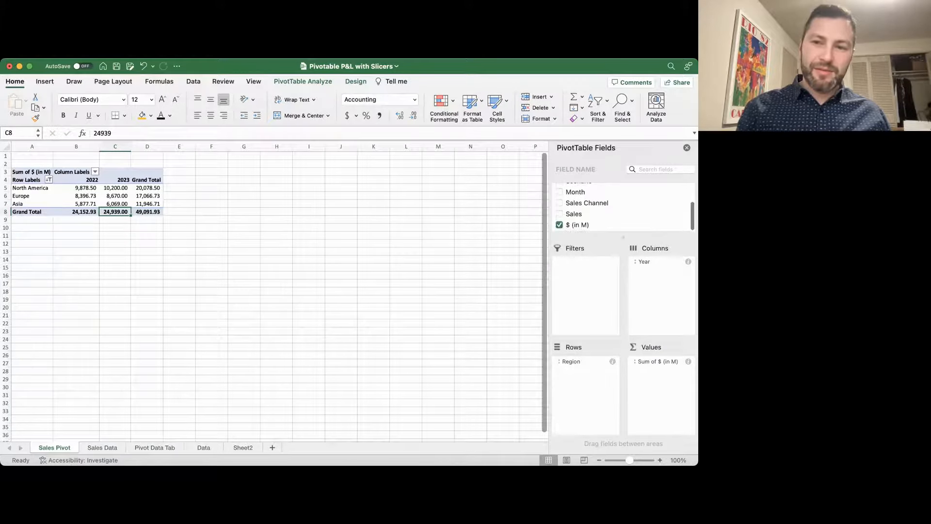
pyautogui.scroll(1, 623, 206)
pyautogui.moveTo(576, 206); pyautogui.dragTo(585, 277)
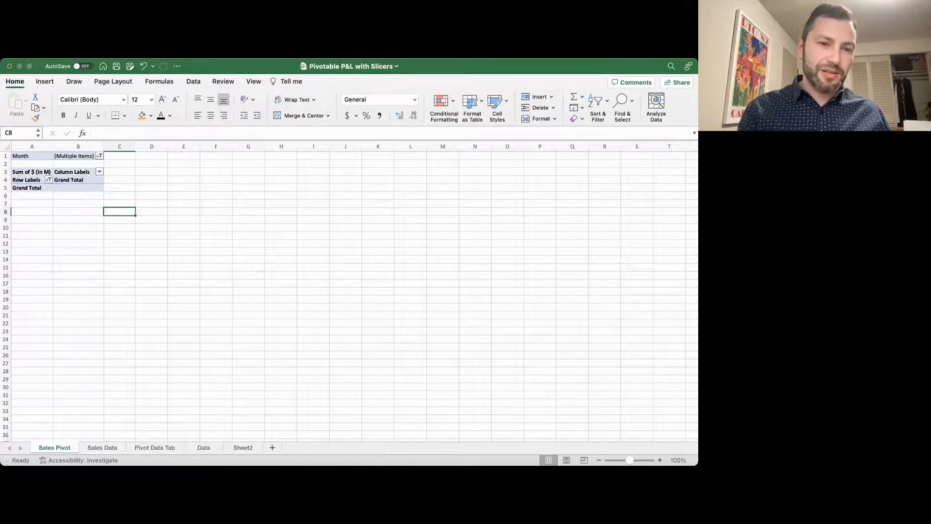
pyautogui.click(76, 243)
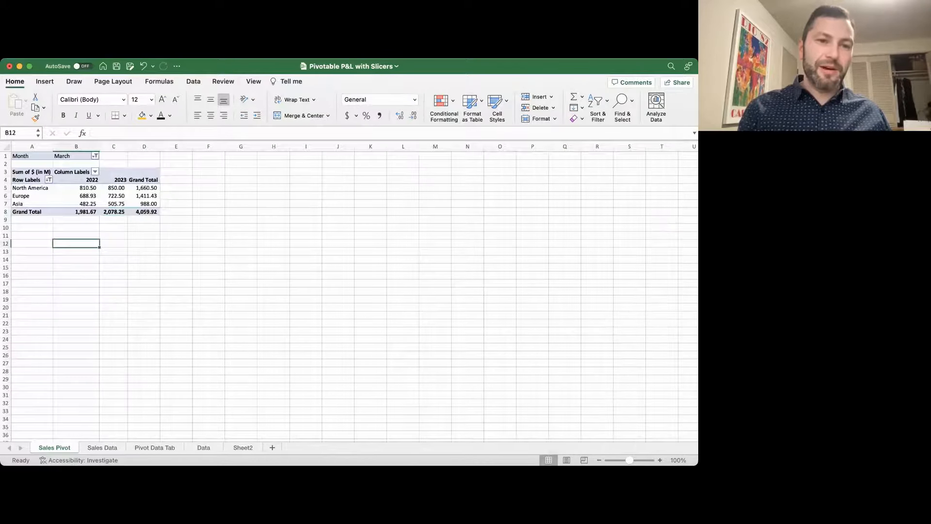
pyautogui.click(76, 187)
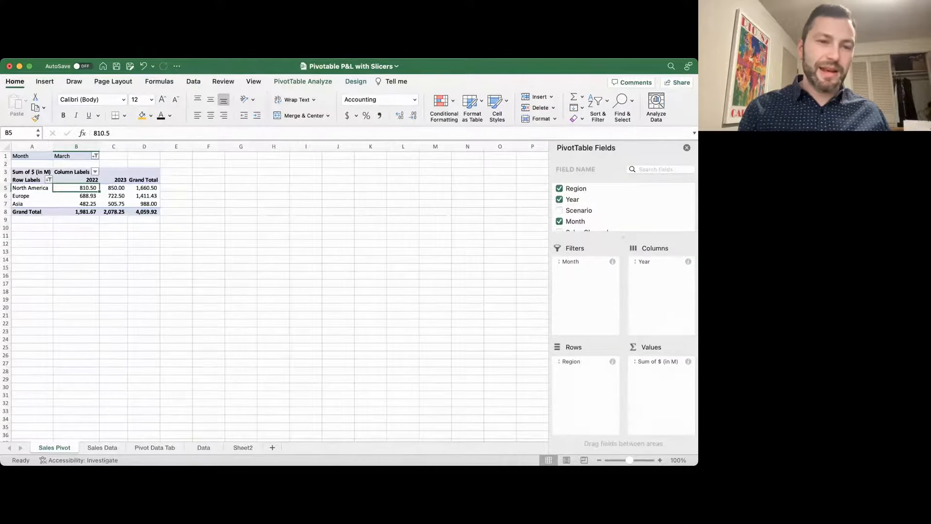
pyautogui.moveTo(76, 188); pyautogui.dragTo(144, 212)
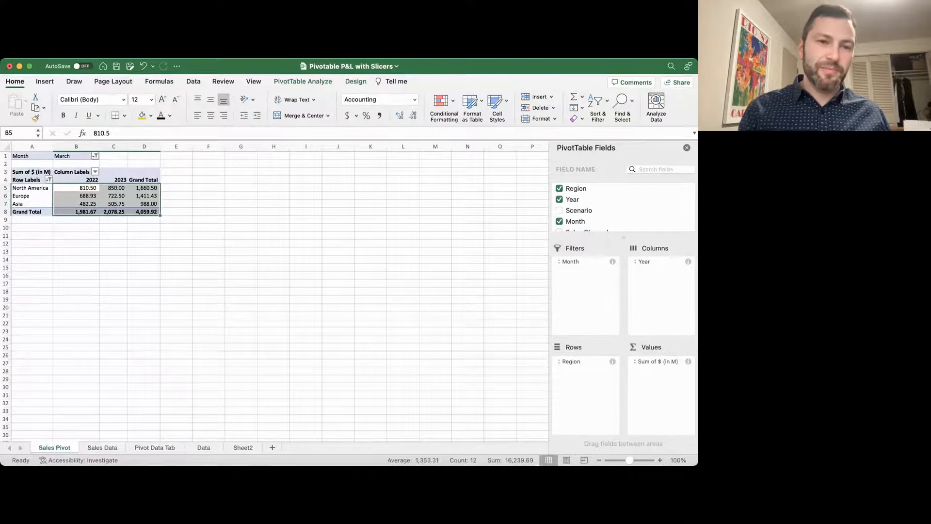
# Reset the pivot table's Month filter to (All)
pyautogui.click(113, 156)
pyautogui.click(95, 156)
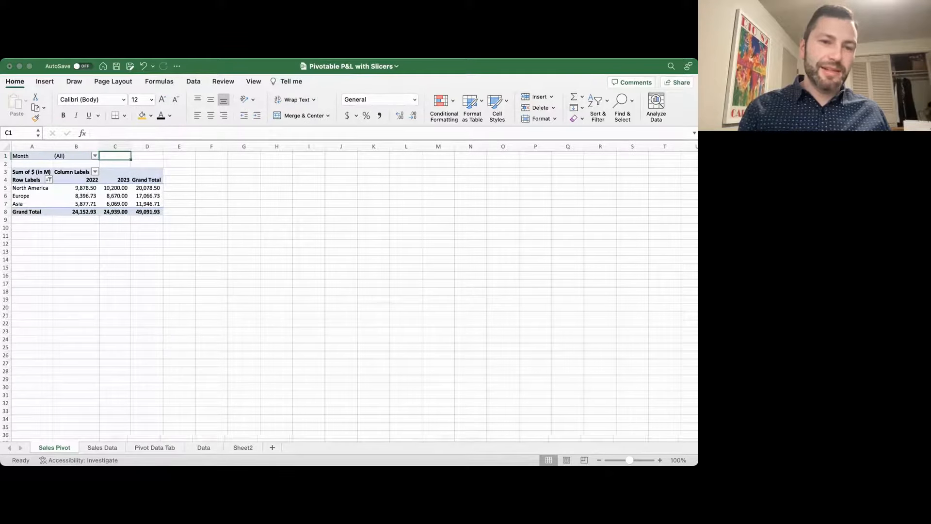
pyautogui.click(115, 196)
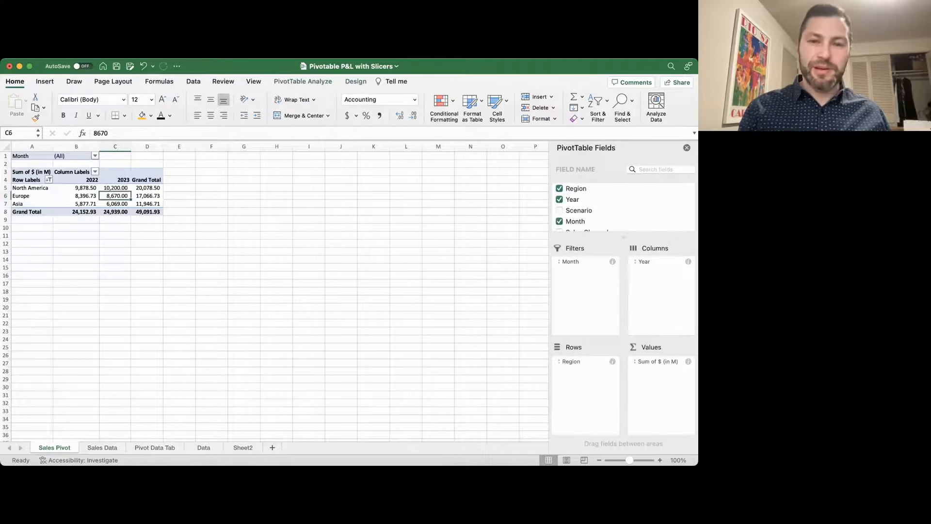
# Add Sales Channel to the pivot table's rows beneath Region
pyautogui.scroll(-3, 624, 206)
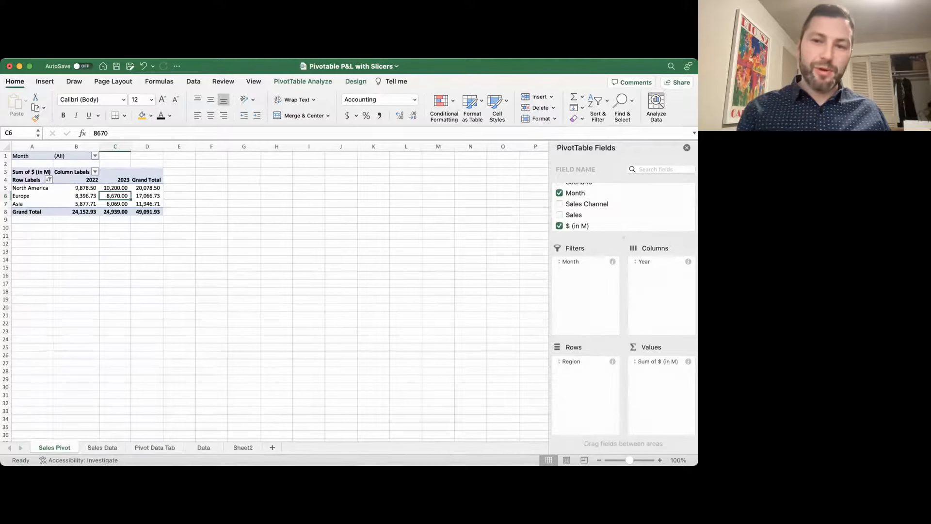
pyautogui.scroll(2, 623, 206)
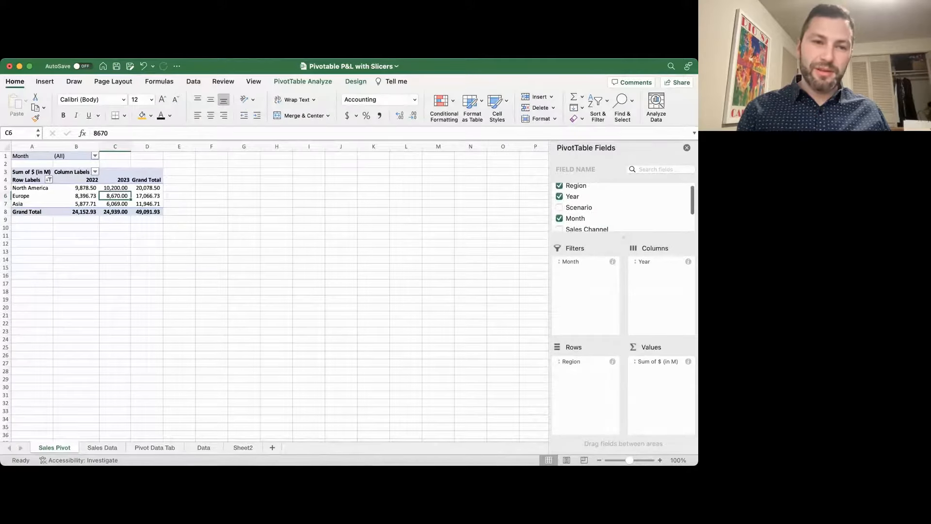
pyautogui.scroll(-3, 623, 206)
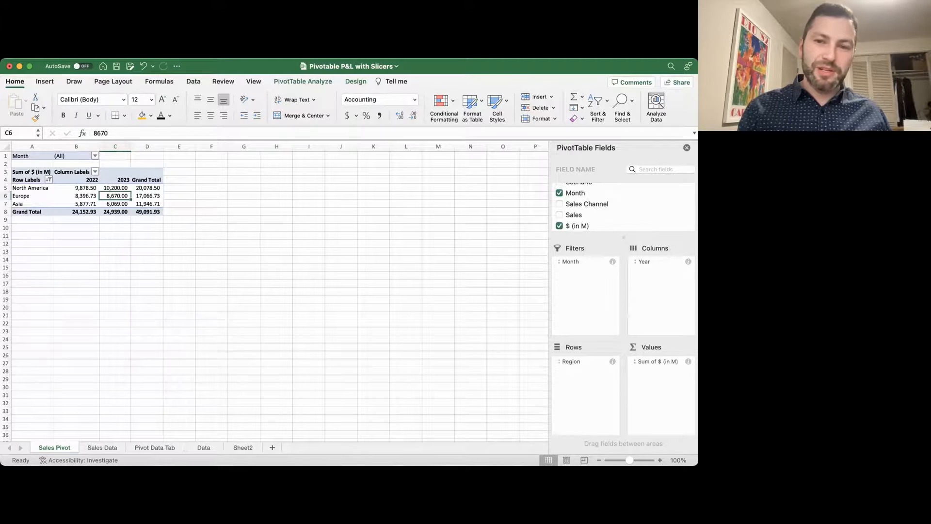
pyautogui.moveTo(587, 204); pyautogui.dragTo(586, 378)
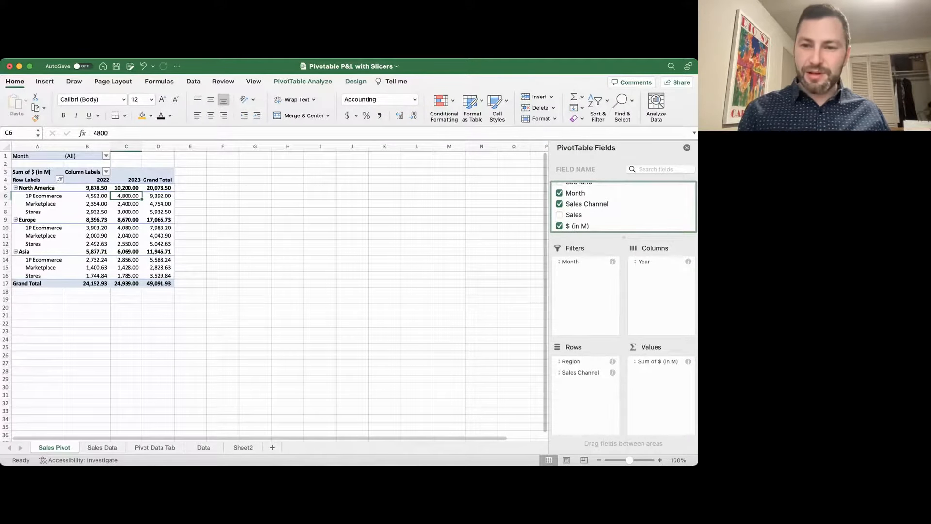
# Move Year from the pivot table's columns to its filters and filter it to 2023
pyautogui.click(661, 295)
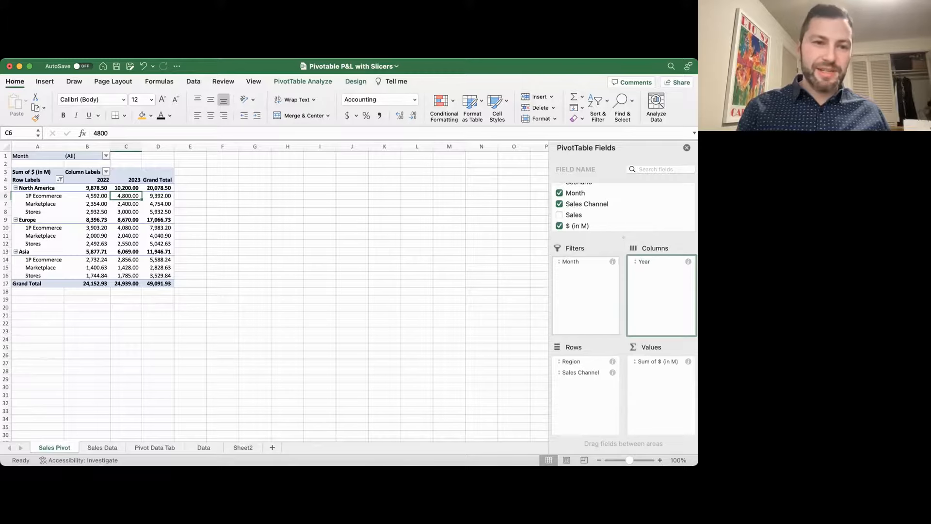
pyautogui.moveTo(645, 262); pyautogui.dragTo(585, 286)
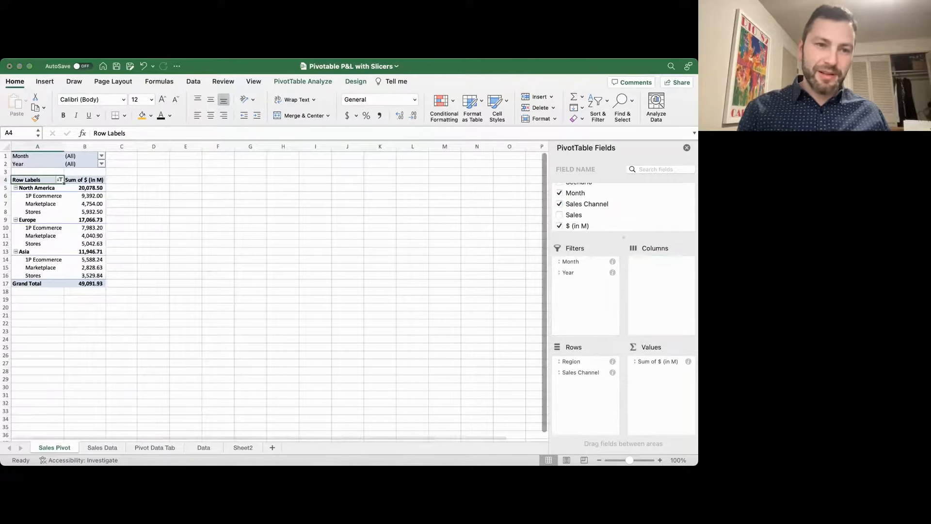
pyautogui.click(124, 213)
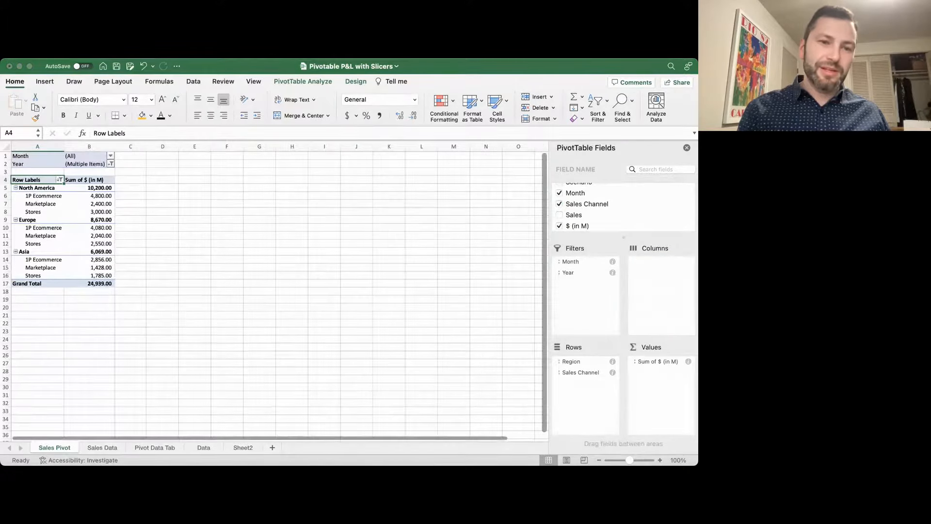
pyautogui.click(124, 223)
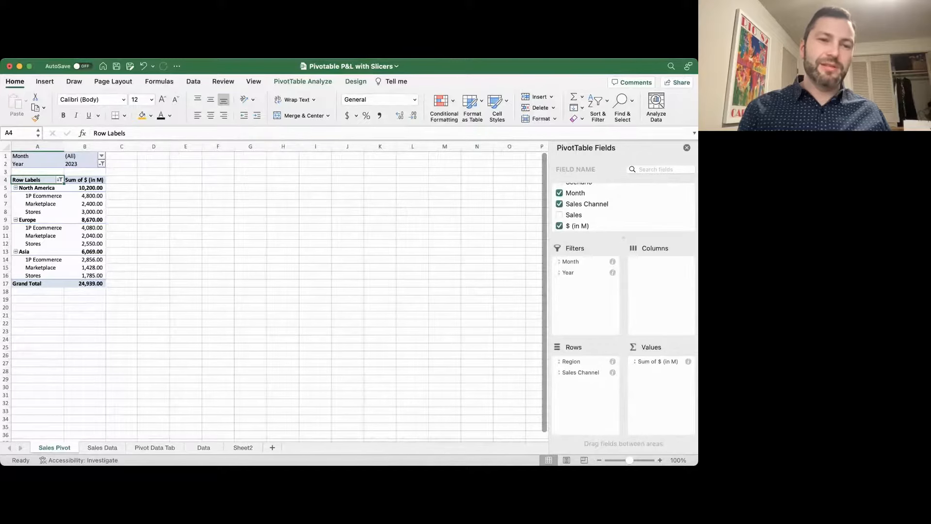
pyautogui.click(85, 212)
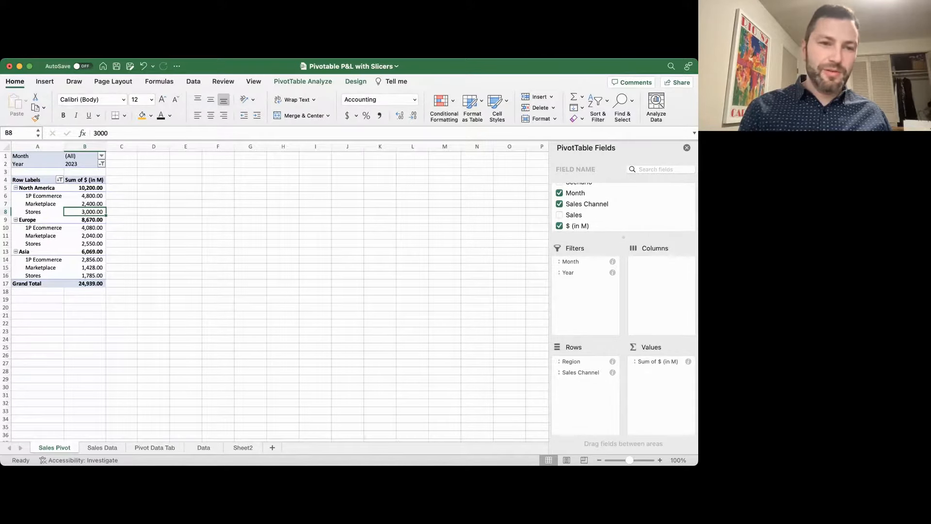
# Move Sales Channel from the rows to the columns and format all pivot table amounts without decimal places
pyautogui.moveTo(581, 372); pyautogui.dragTo(660, 291)
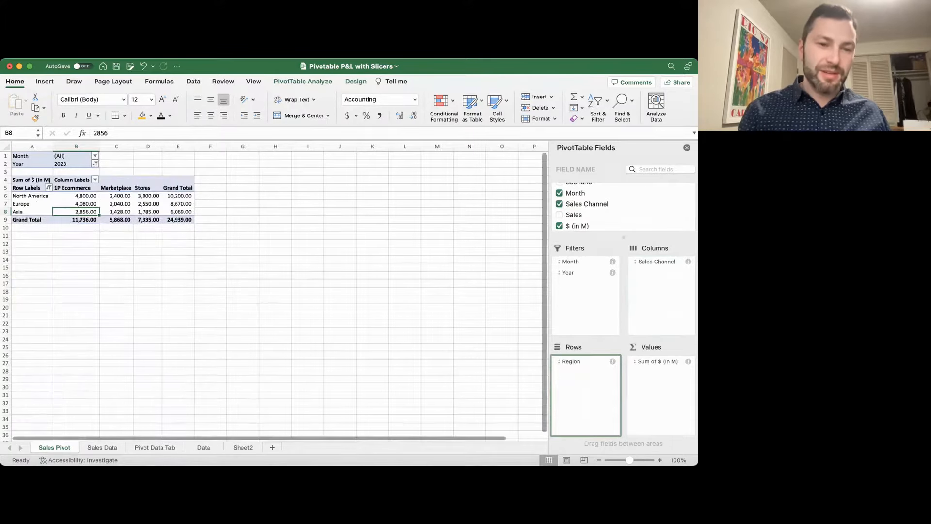
pyautogui.moveTo(76, 195); pyautogui.dragTo(179, 219)
pyautogui.click(412, 115)
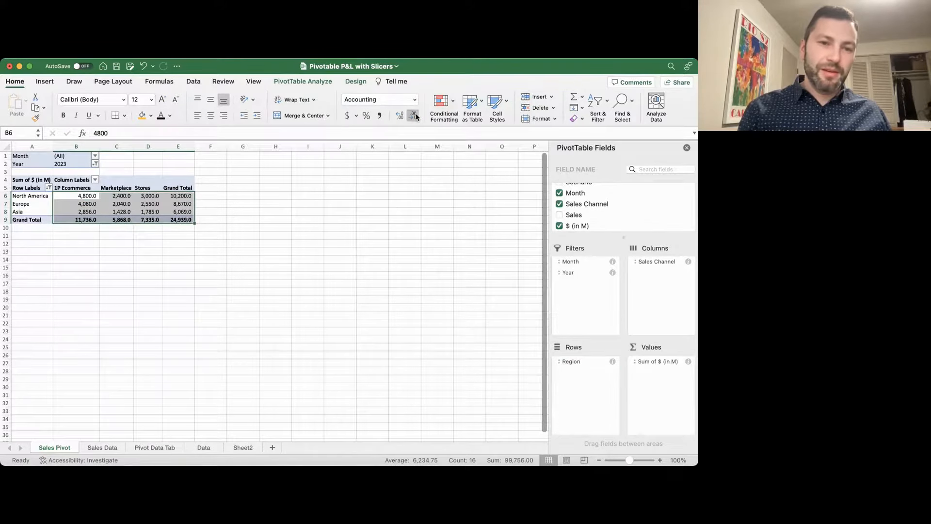
pyautogui.click(413, 115)
pyautogui.click(275, 275)
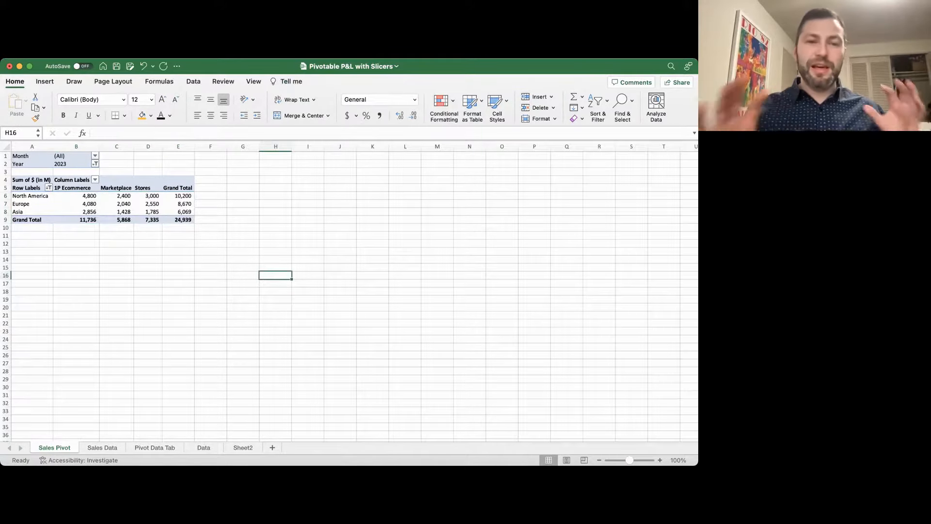
pyautogui.click(148, 204)
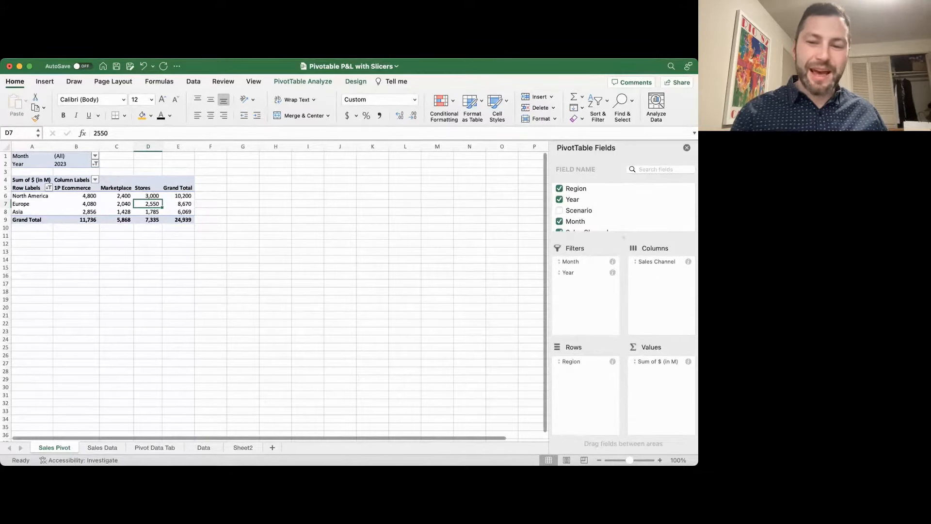
pyautogui.press('super+Tab')
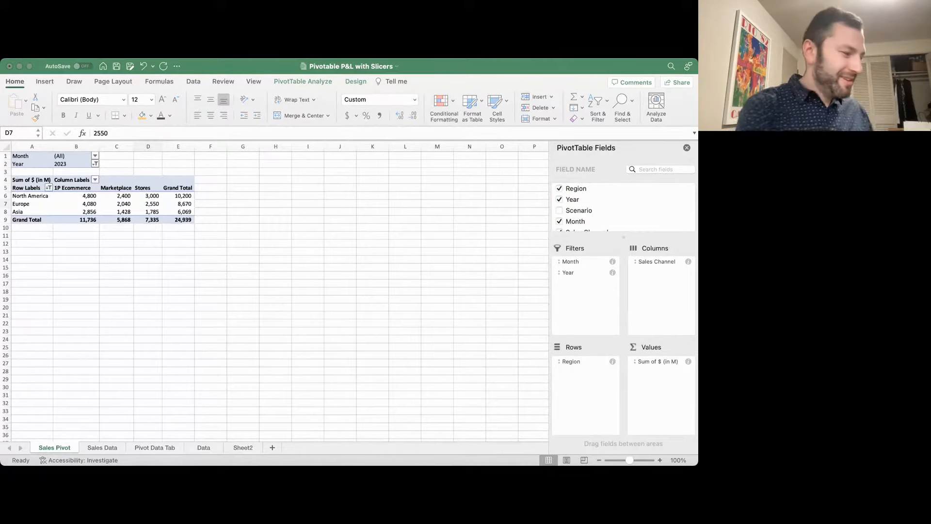